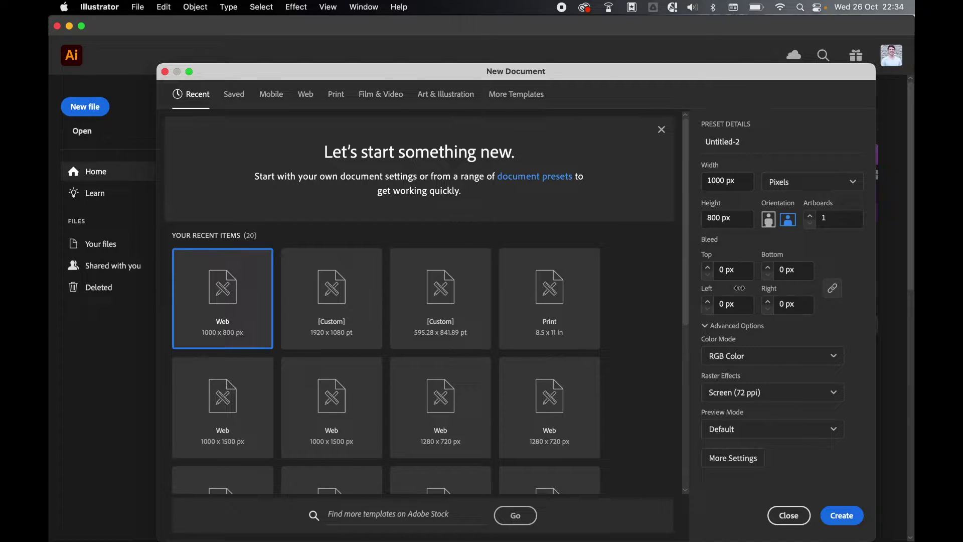
- Create a new 1000 × 800 px web document measured in pixels
left_click(841, 515)
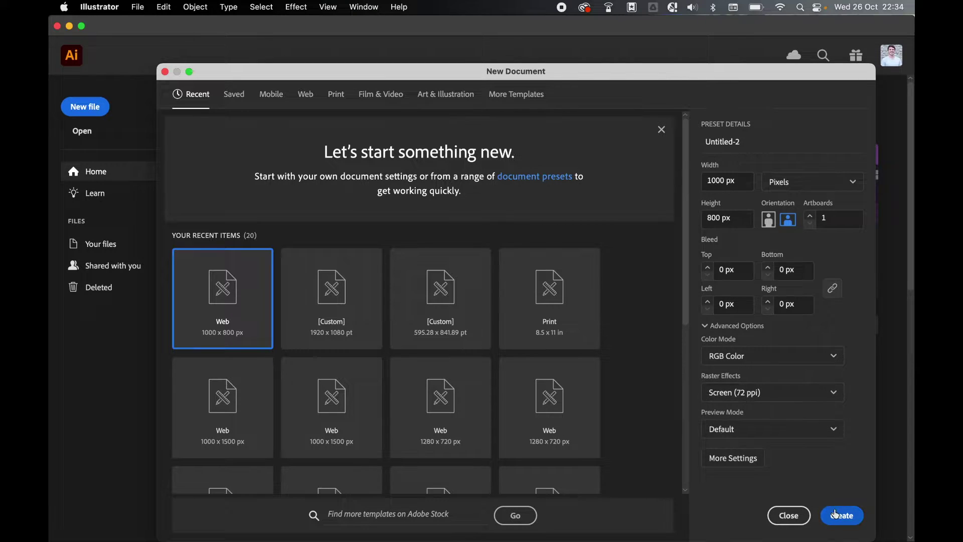
- Turn on rulers via View > Rulers > Show Rulers
left_click(329, 7)
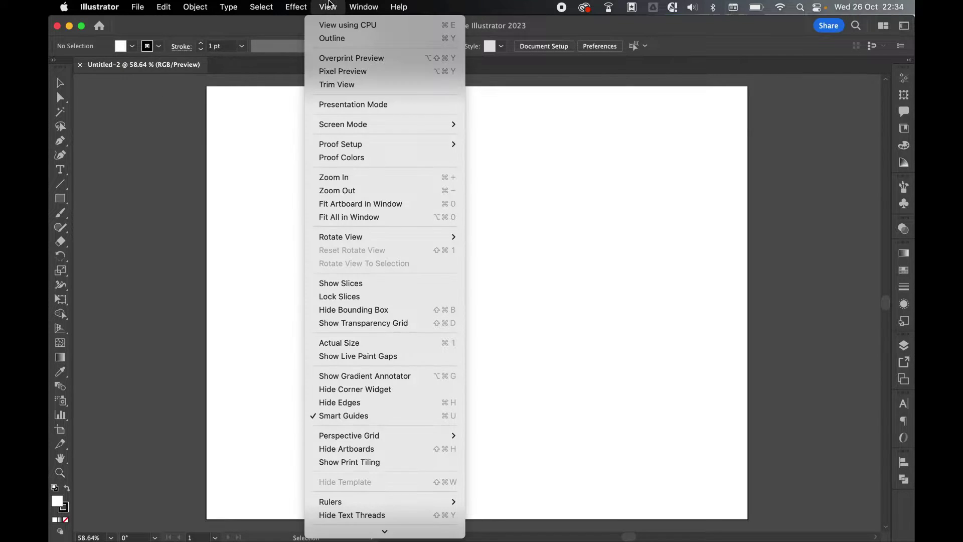
mouse_move(350, 501)
left_click(493, 497)
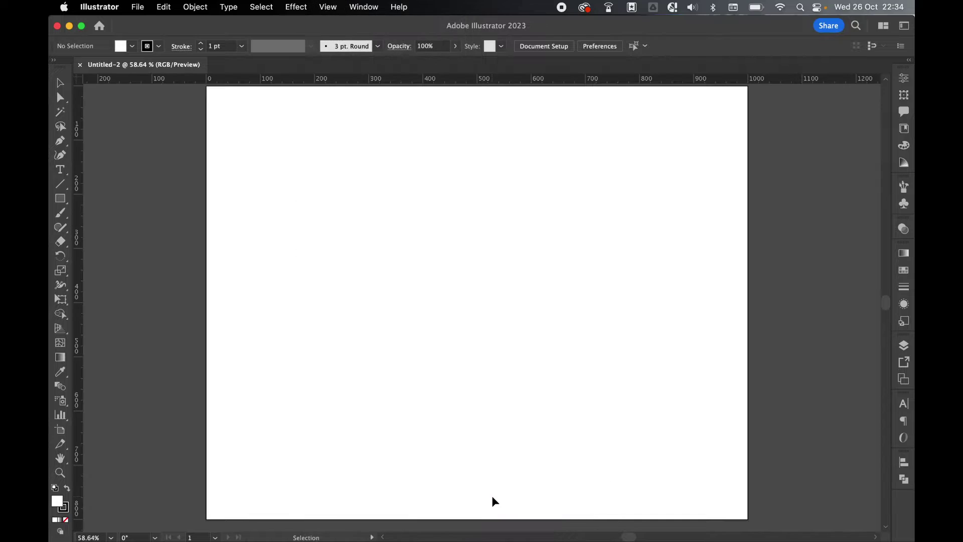
- Look through the View > Guides options and leave the guides unlocked
left_click(328, 7)
mouse_move(384, 441)
scroll(385, 441, "down", 3)
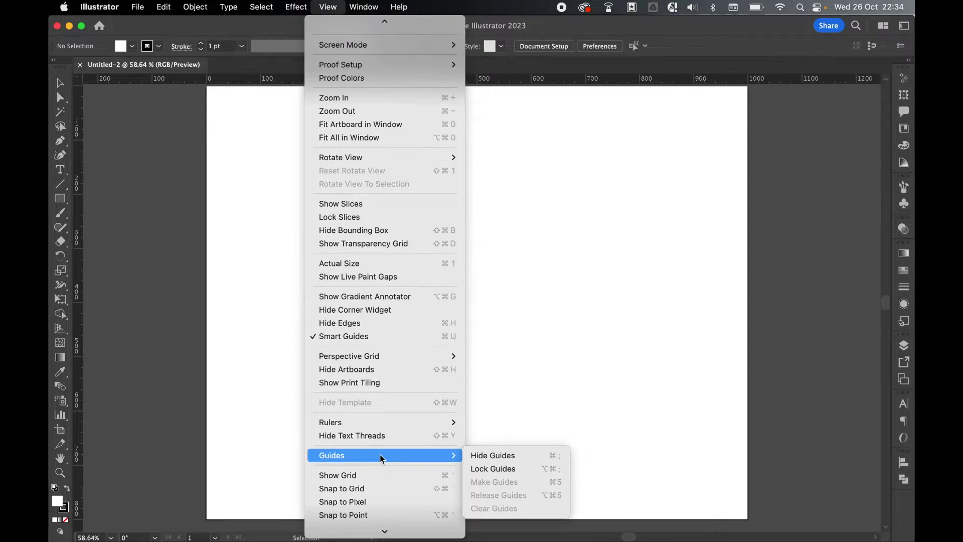
left_click(512, 469)
- Drag vertical guides out near the left and right artboard edges, then select the left one
left_click_drag(80, 217, 254, 227)
left_click_drag(78, 228, 682, 258)
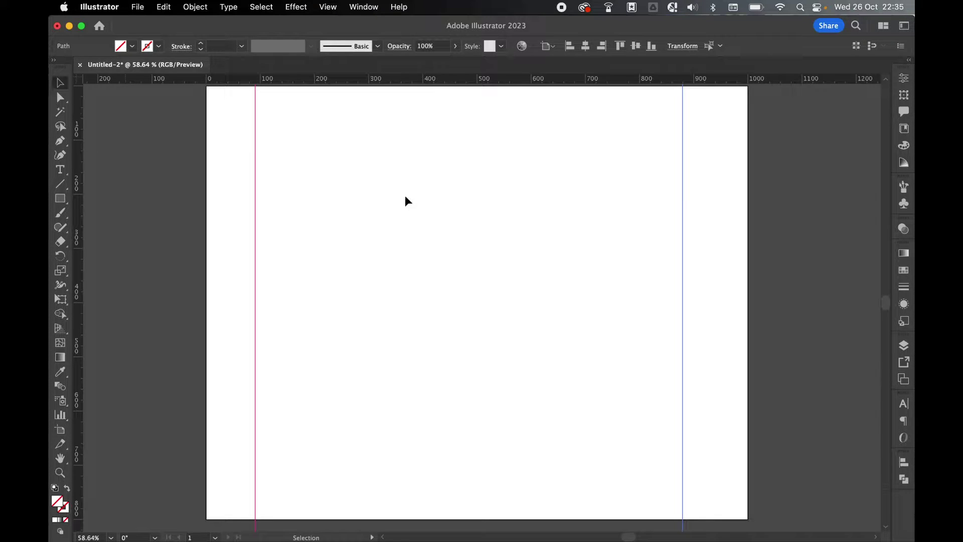
left_click_drag(227, 174, 295, 234)
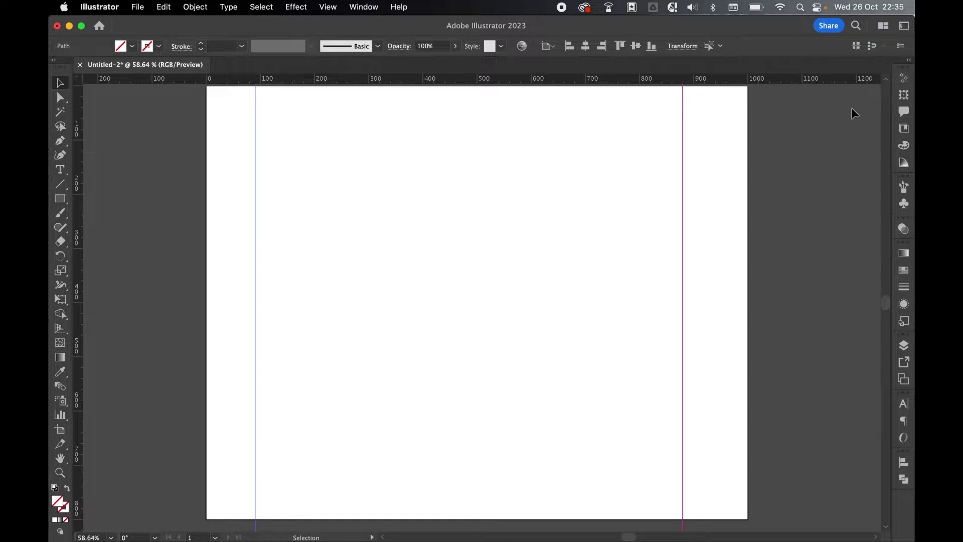
- Set the selected left guide's X to 20 px in the Transform panel, then deselect it
left_click(377, 5)
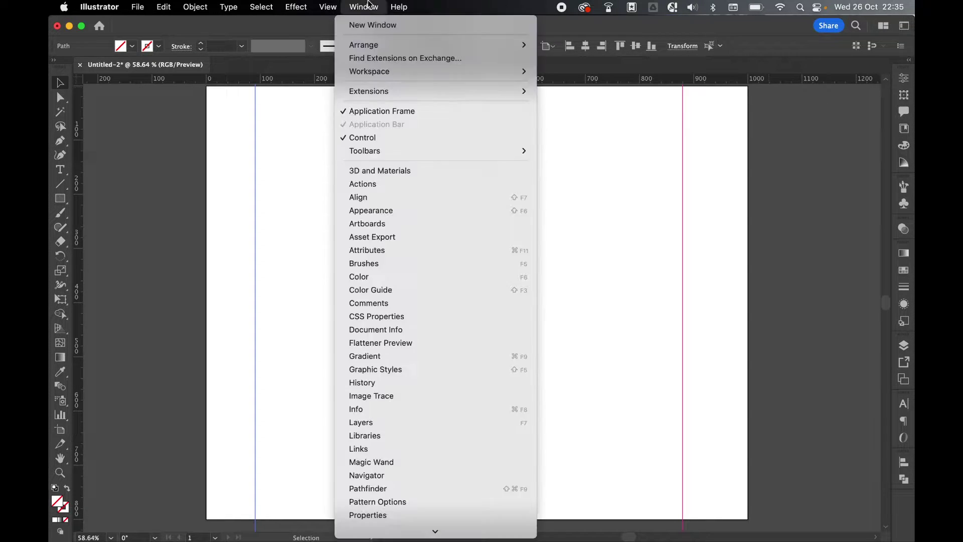
scroll(406, 474, "down", 5)
left_click(402, 422)
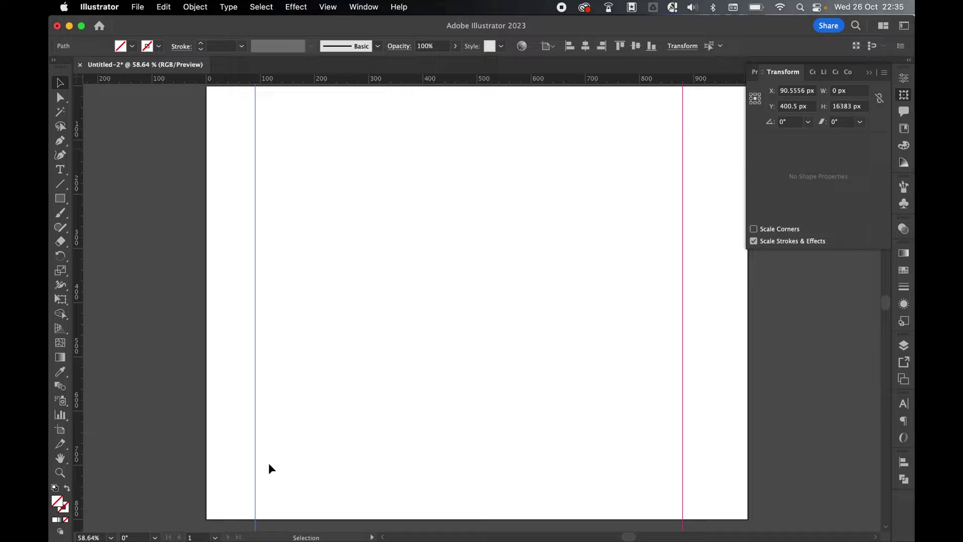
double_click(796, 92)
type("20")
key("Return")
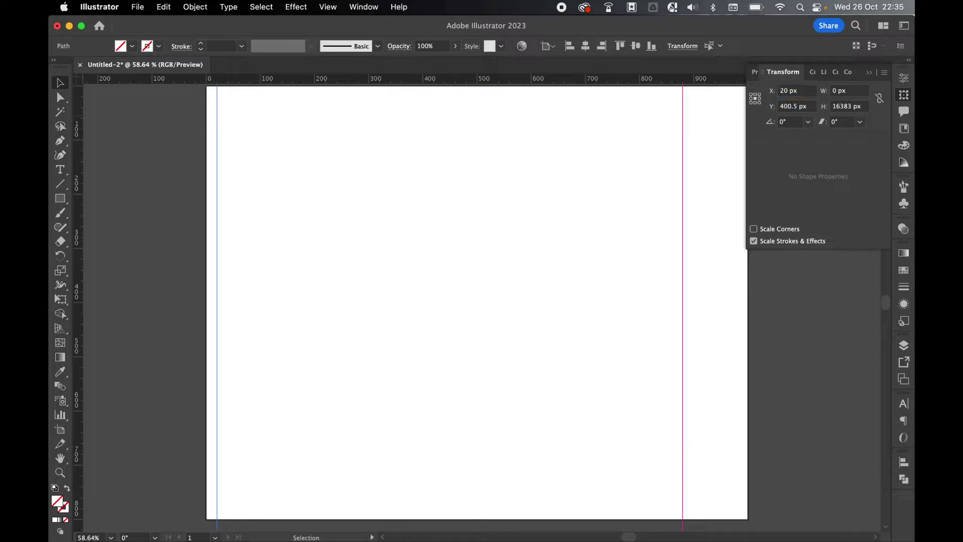
left_click(537, 243)
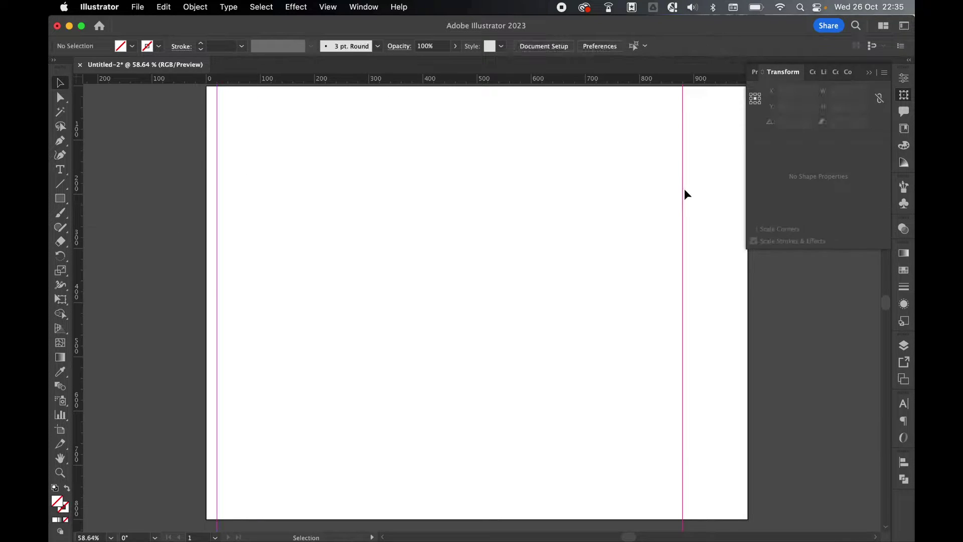
- Set the right guide's X to 1000-20 (980 px) and pull a horizontal guide near the top
left_click(682, 255)
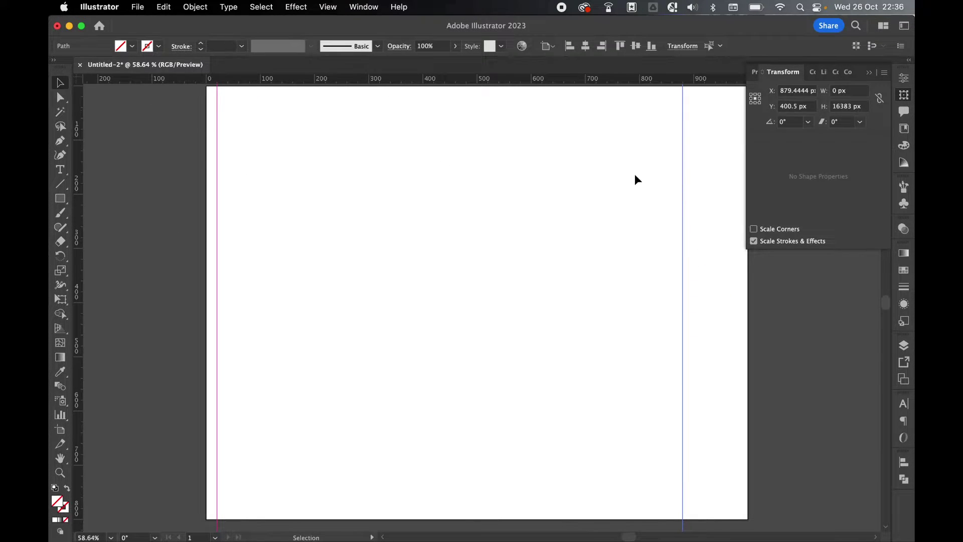
double_click(797, 92)
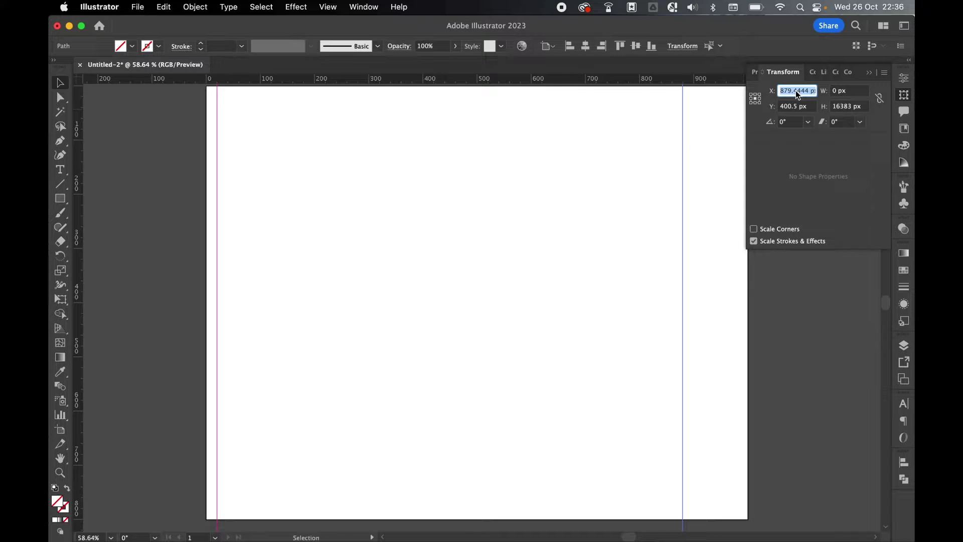
type("1000-20")
key("Return")
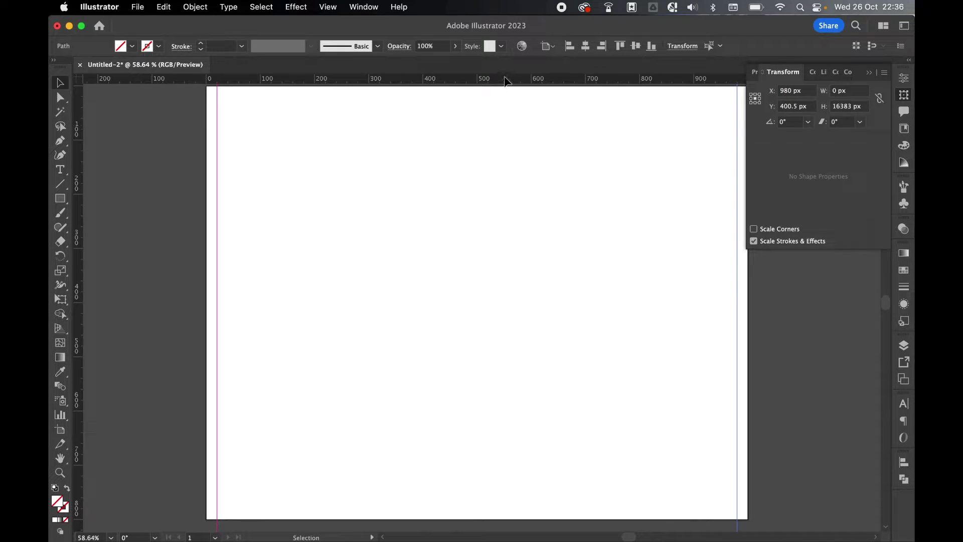
left_click_drag(501, 80, 498, 144)
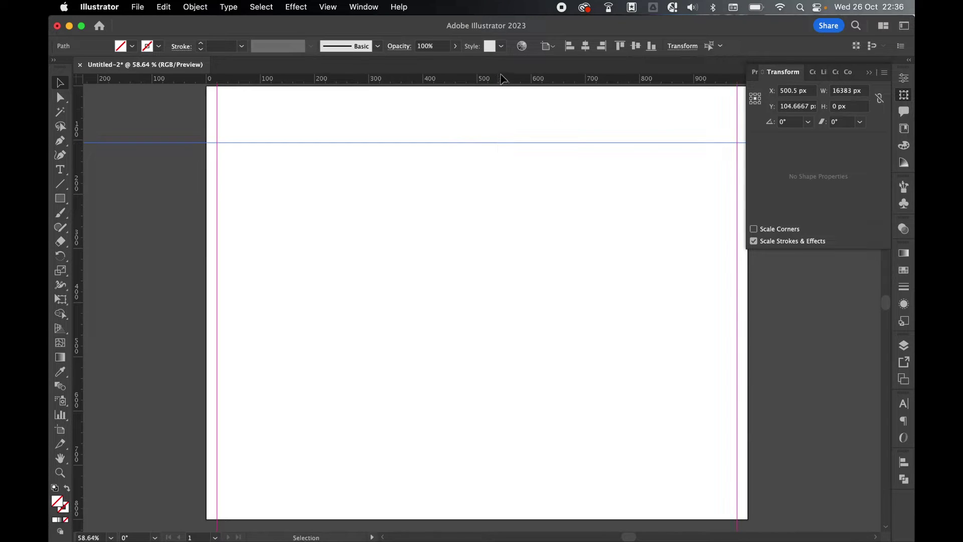
- Add a second horizontal guide and set the top guide's Y to 20 px
left_click_drag(501, 80, 494, 420)
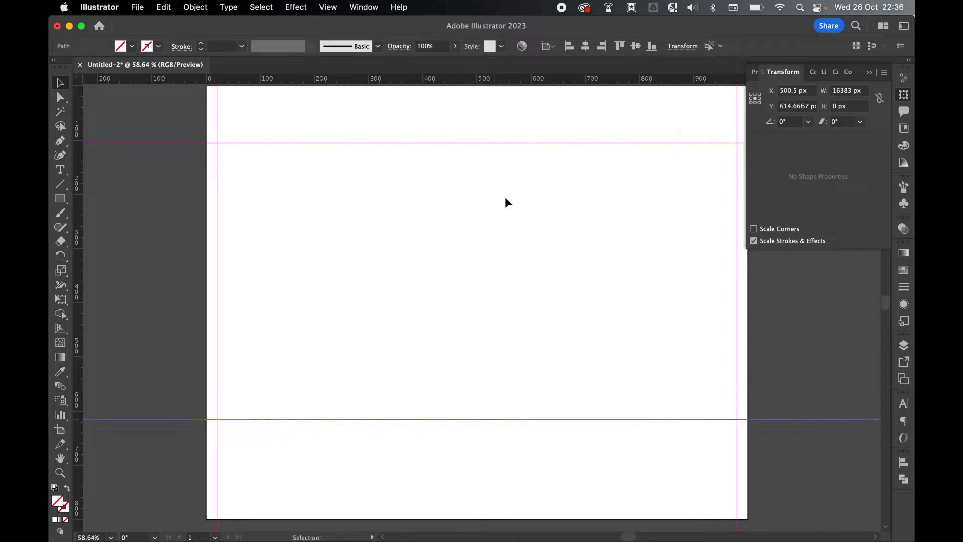
left_click_drag(528, 209, 476, 112)
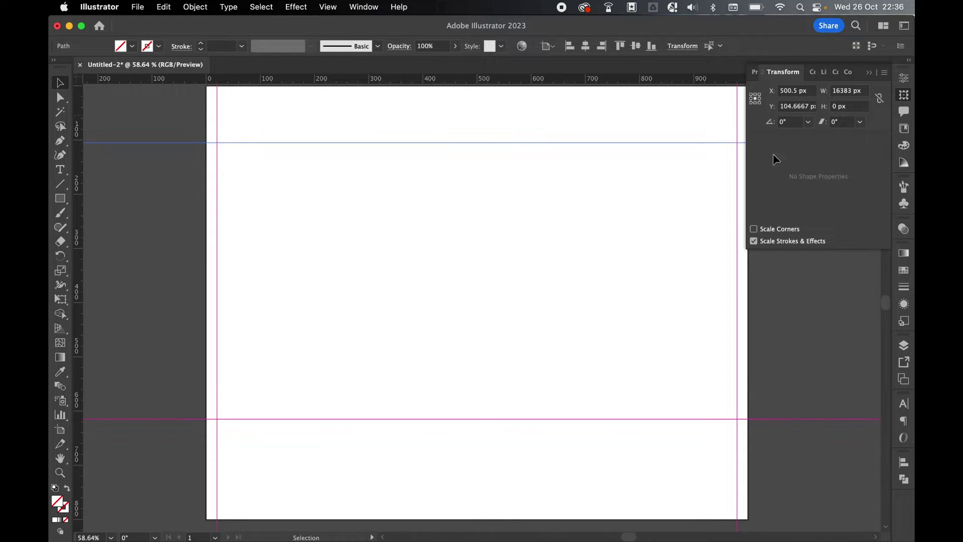
left_click(791, 106)
triple_click(792, 106)
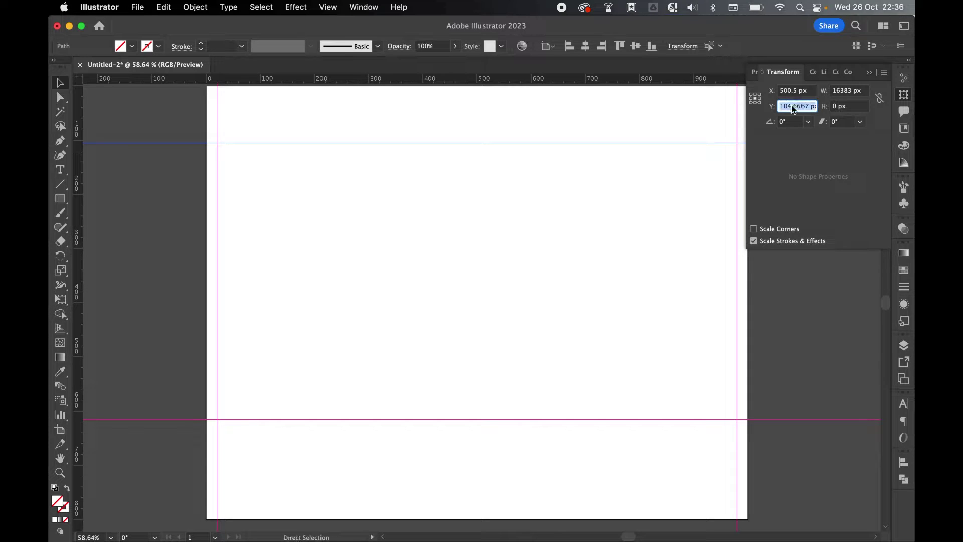
type("20")
key("Return")
- Set the bottom horizontal guide's Y to 800-20 (780 px), then deselect it
left_click_drag(518, 357, 520, 461)
left_click(800, 105)
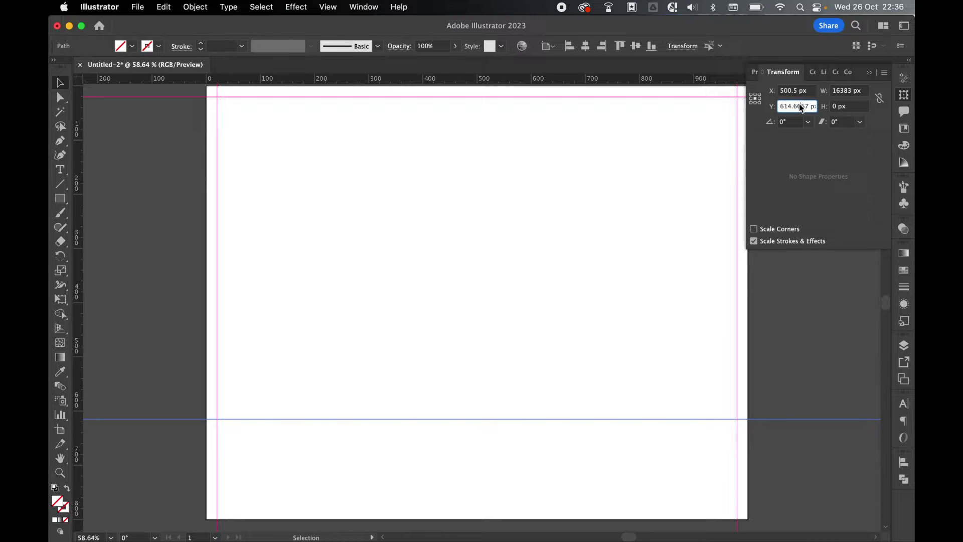
triple_click(801, 106)
type("800-20")
key("Return")
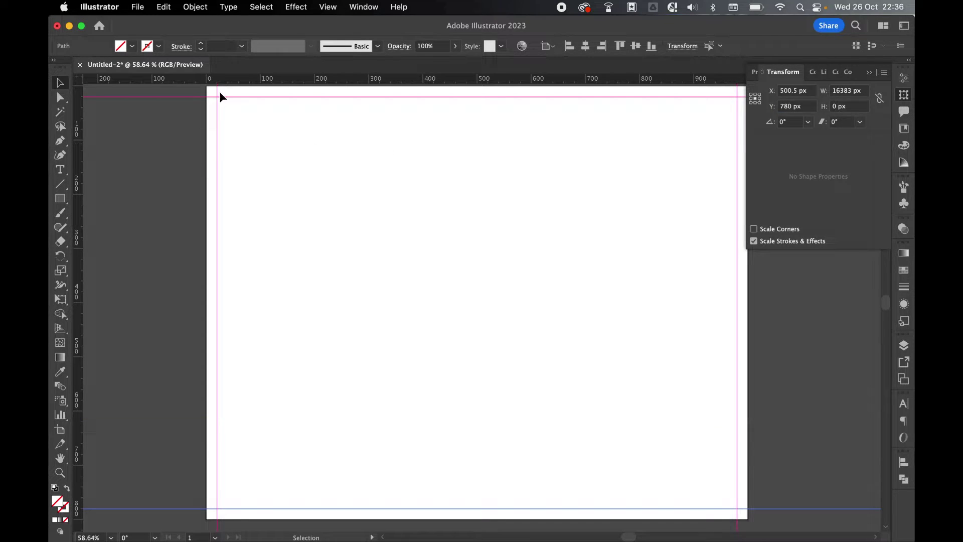
left_click(317, 318)
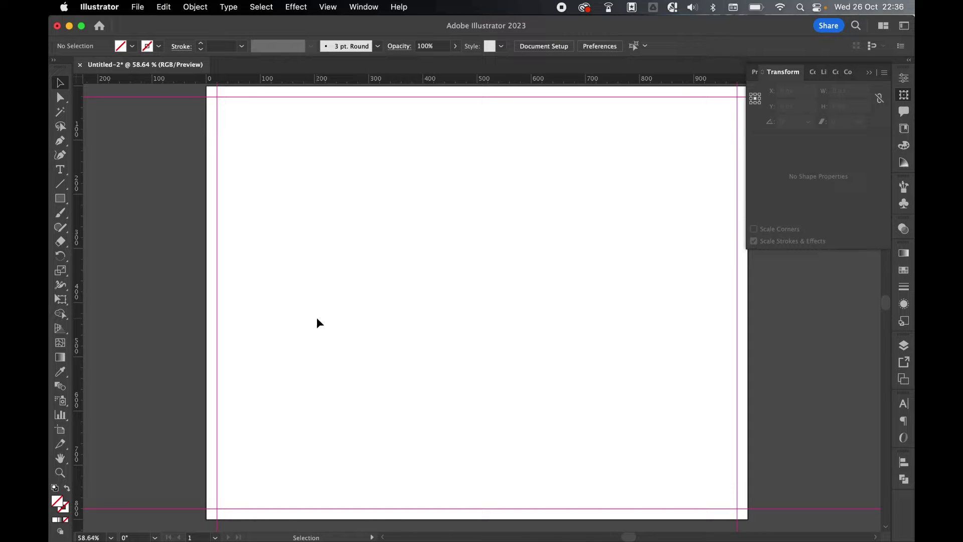
- Drag four vertical guides from the left ruler into the artboard
left_click_drag(73, 257, 355, 280)
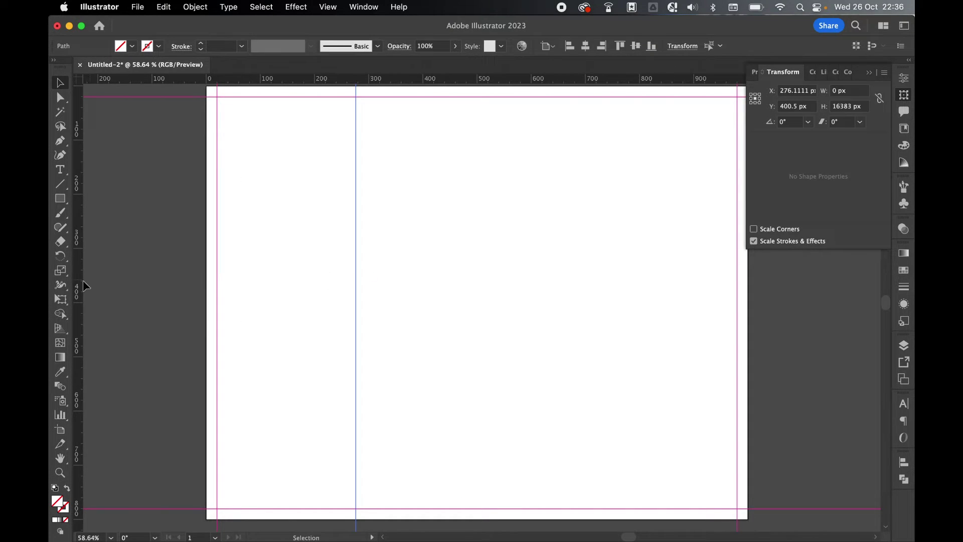
left_click_drag(82, 282, 493, 289)
left_click_drag(81, 266, 559, 266)
left_click_drag(79, 279, 633, 273)
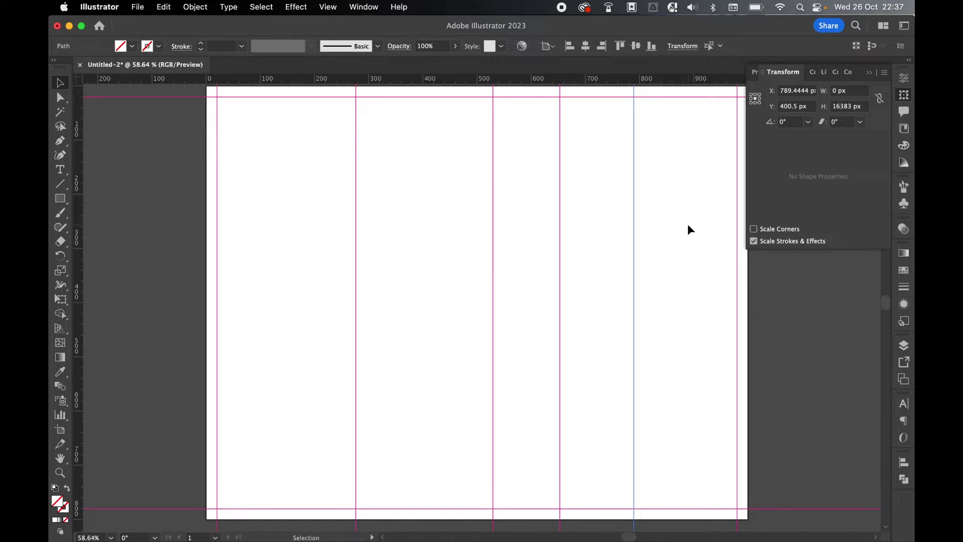
left_click(312, 276)
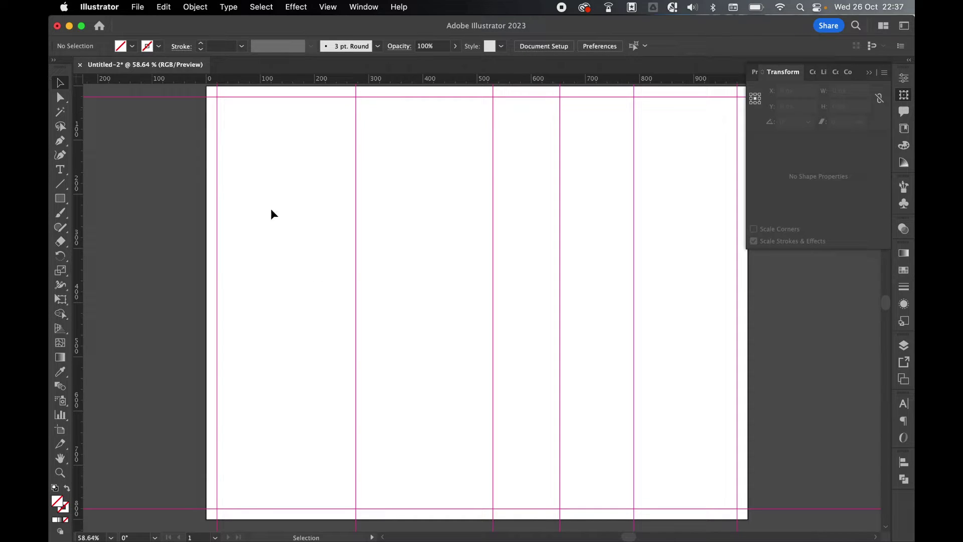
- Select the four inner guides and distribute their centres evenly relative to the selection
left_click_drag(337, 224, 690, 329)
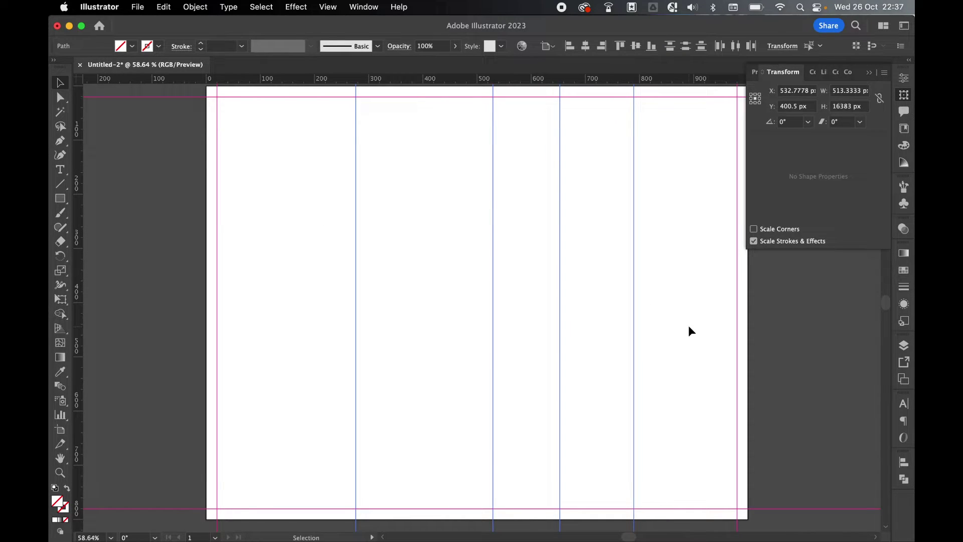
left_click(550, 57)
left_click(550, 62)
left_click(735, 48)
left_click_drag(681, 322, 305, 220)
- Redistribute the guides evenly across the artboard using Align to Artboard, then select the inner pair
left_click(547, 45)
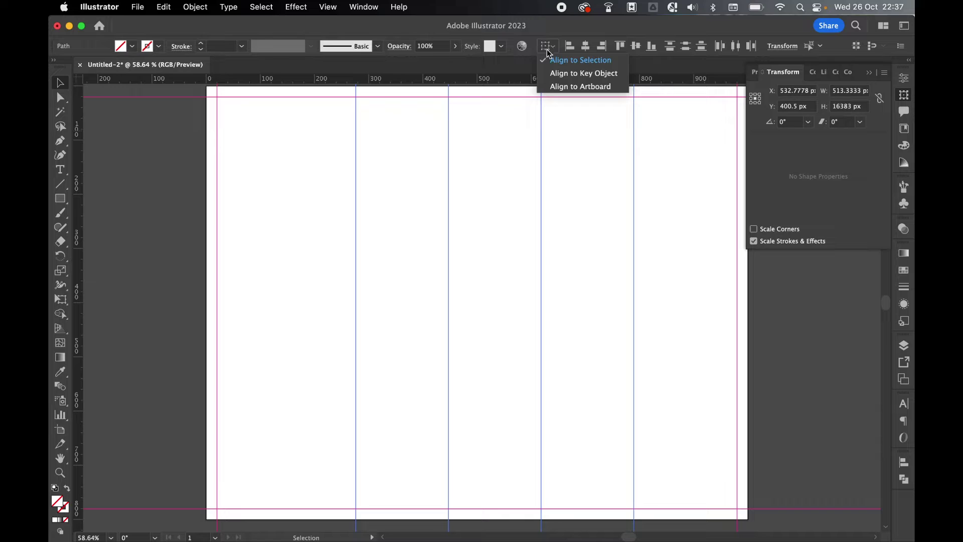
left_click(565, 88)
left_click(731, 48)
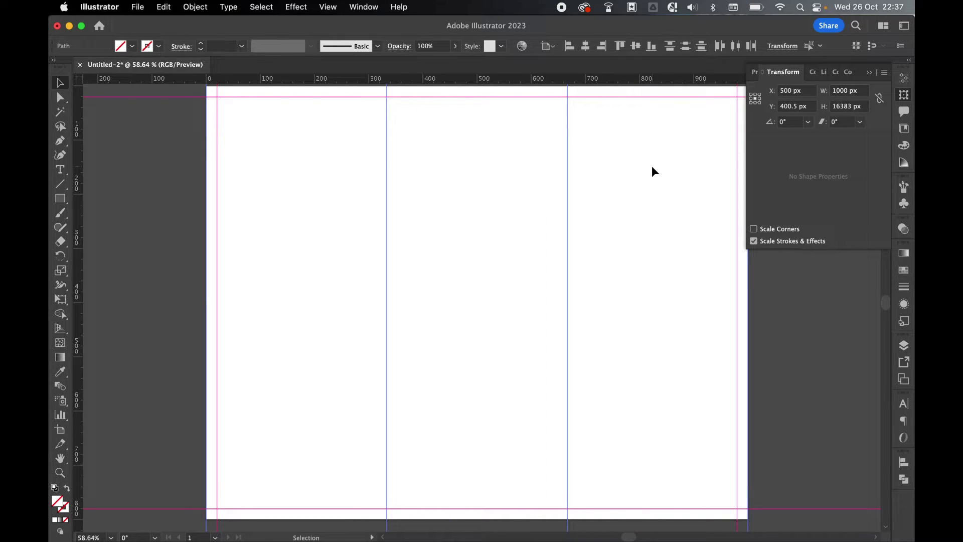
left_click_drag(322, 204, 666, 349)
- Delete the selected inner guides and drag fresh vertical guides onto the artboard
key("Delete")
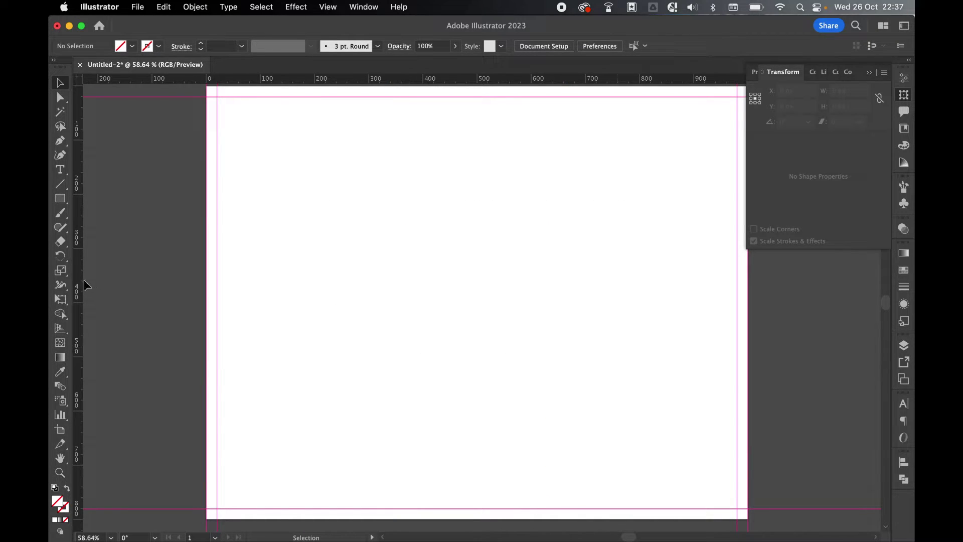
left_click_drag(82, 281, 400, 289)
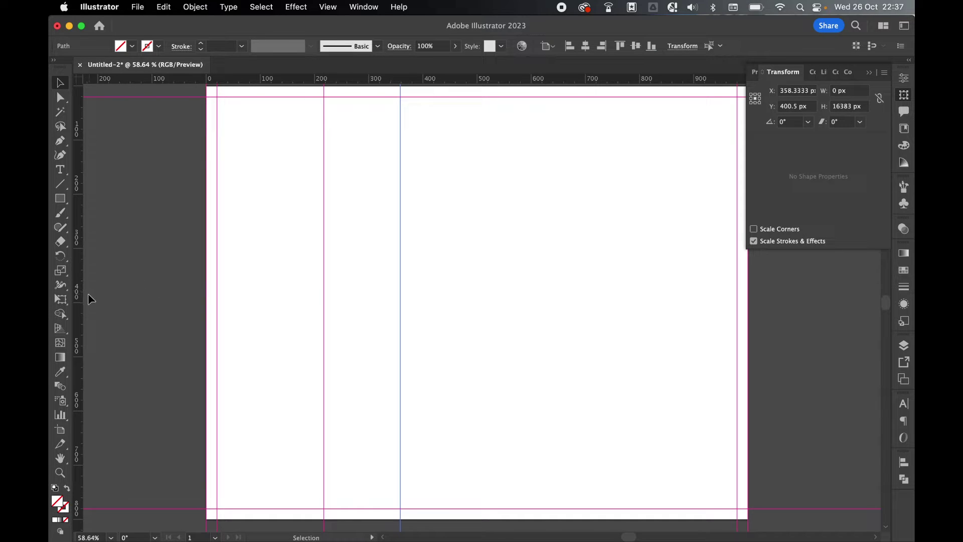
left_click_drag(82, 296, 519, 306)
left_click(580, 275)
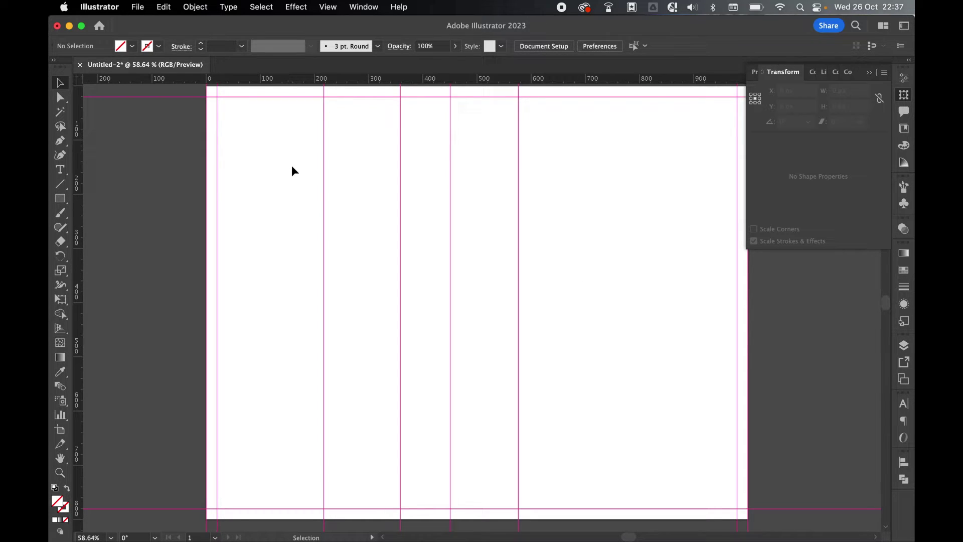
- Position the first two new guides at X 50 and 100 px
left_click_drag(288, 184, 383, 272)
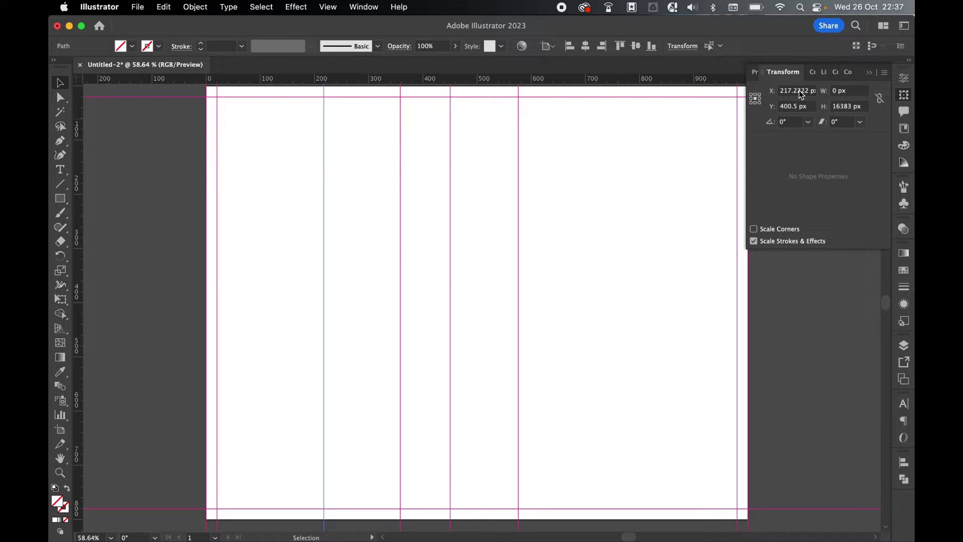
left_click(800, 93)
type("50")
key("Return")
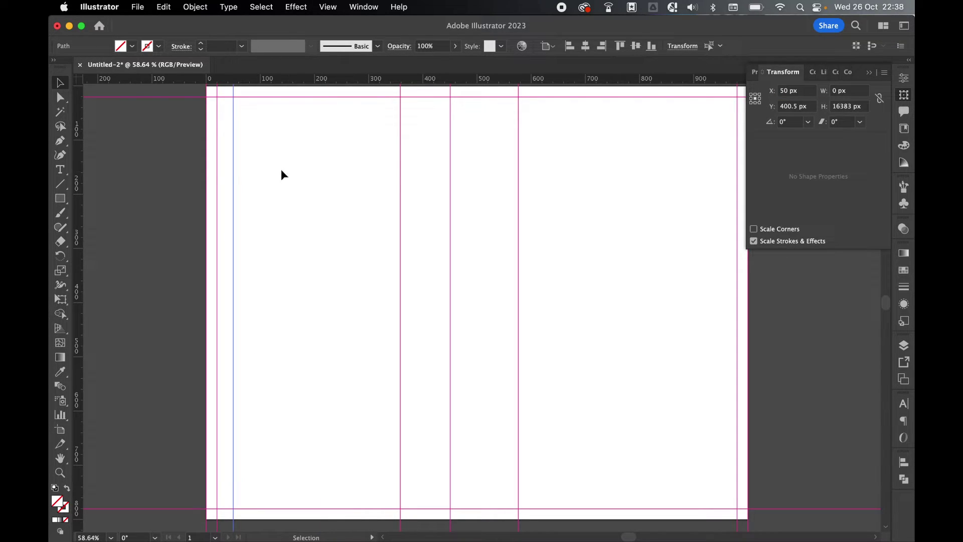
left_click(243, 191)
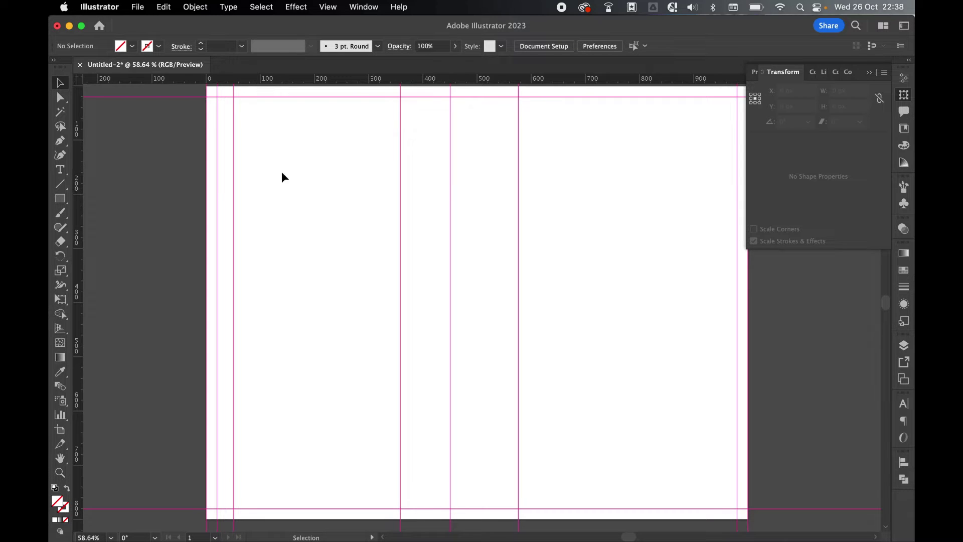
left_click_drag(379, 202, 424, 253)
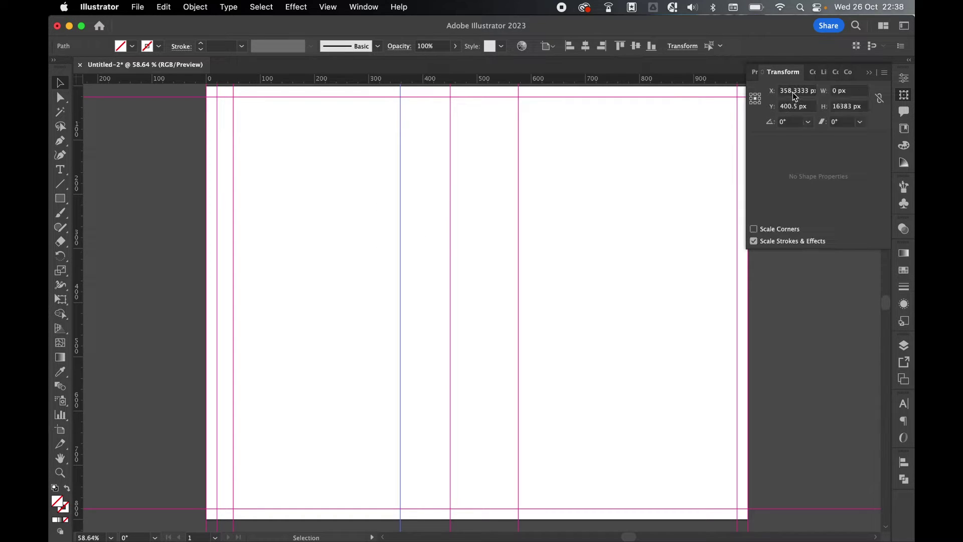
double_click(792, 92)
type("50")
type("°")
type("2")
key("Return")
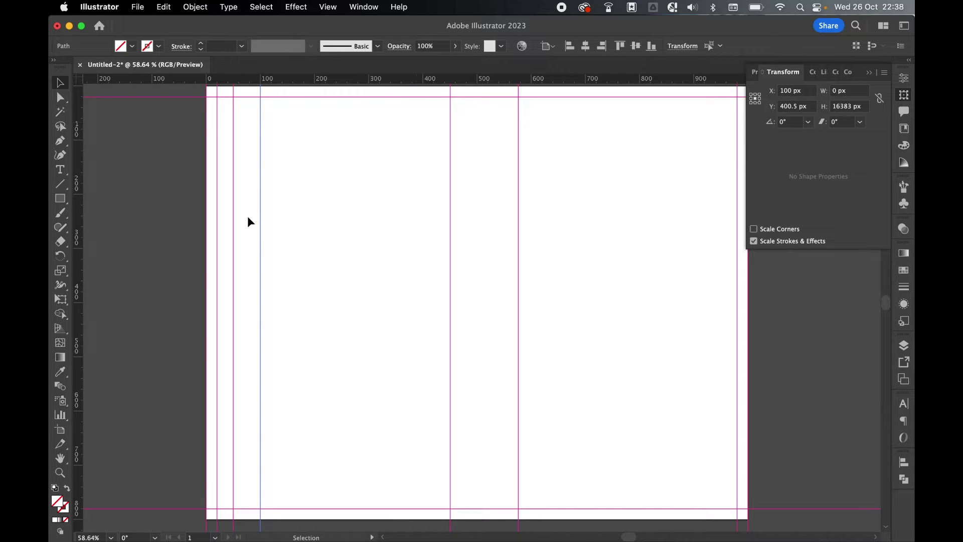
- Position the third and fourth guides at X 50*3 (150) and 50*4 (200) px
left_click_drag(415, 194, 477, 249)
left_click(790, 90)
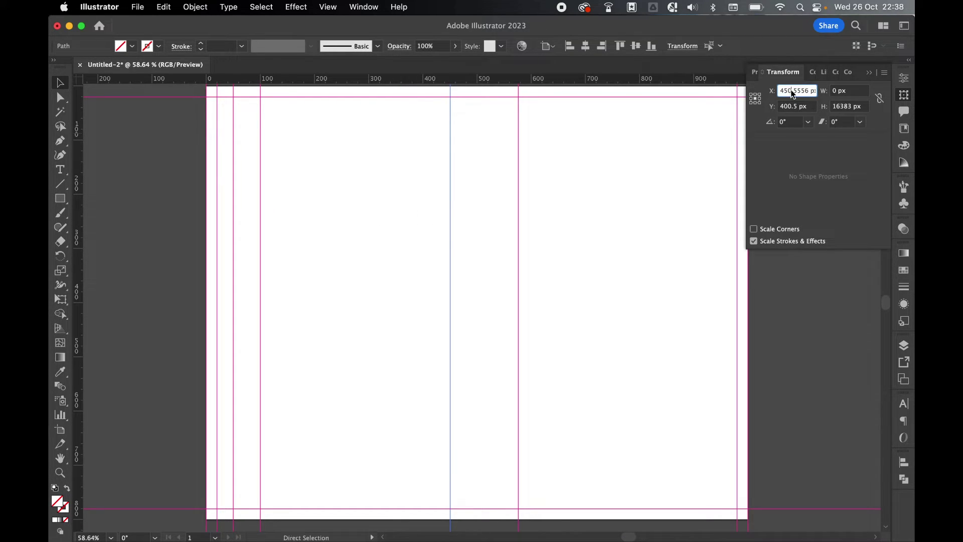
type("50*3")
key("Return")
left_click(366, 218)
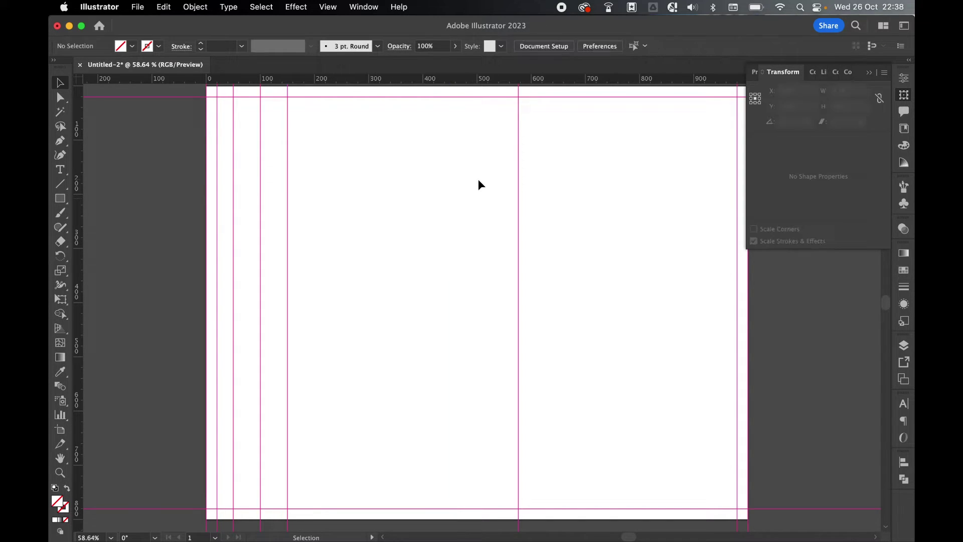
triple_click(798, 91)
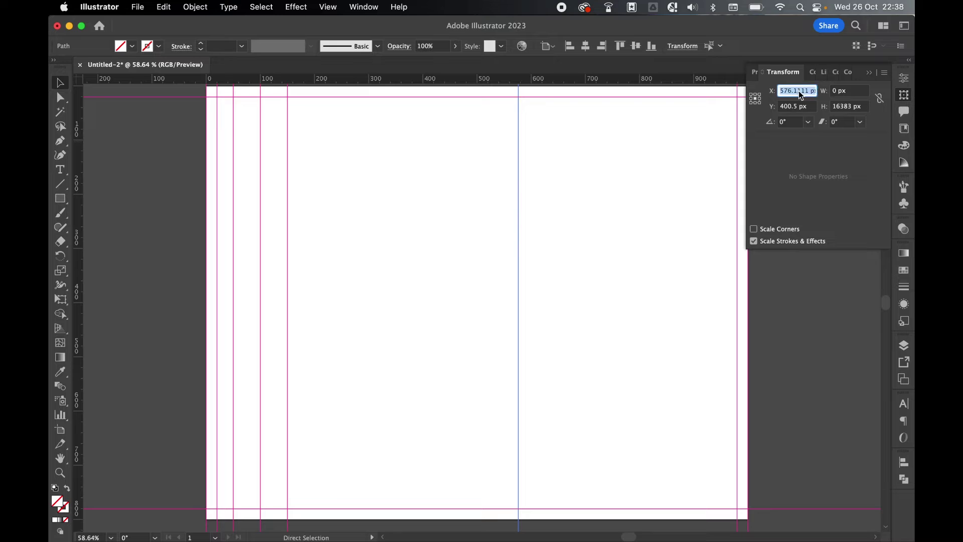
type("50*4")
key("Return")
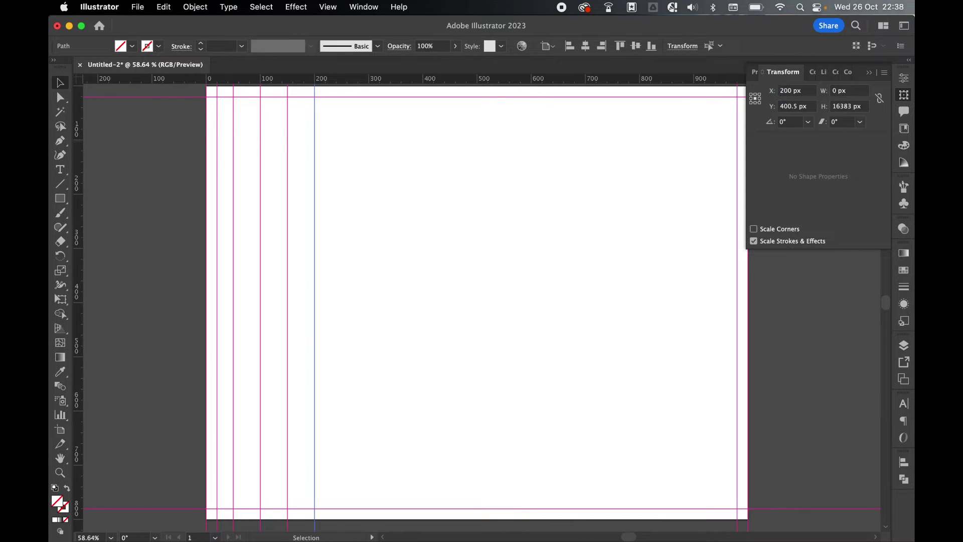
left_click(568, 210)
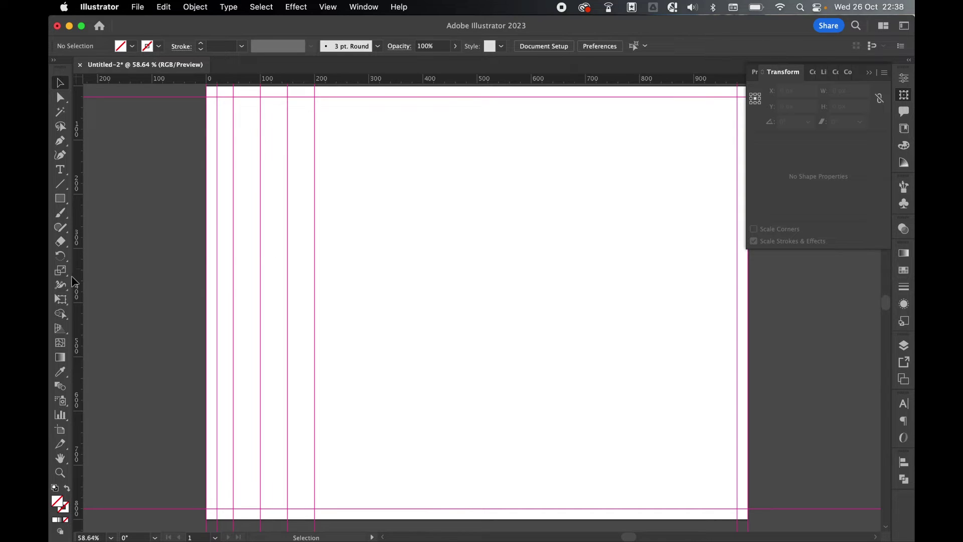
- Drag out a new vertical guide and set its X to 1000/2, placing it at 500 px
left_click_drag(76, 277, 477, 291)
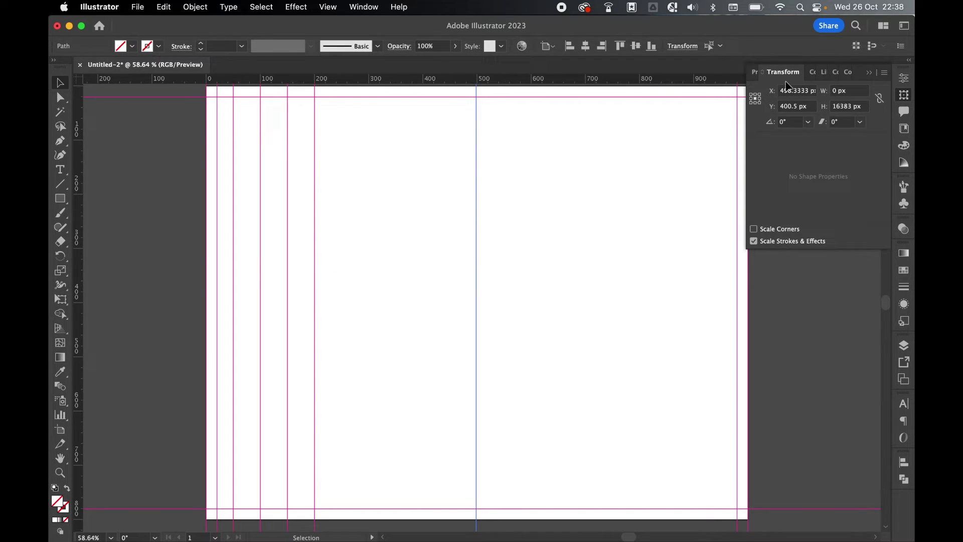
left_click(801, 92)
type("1000/2")
key("Return")
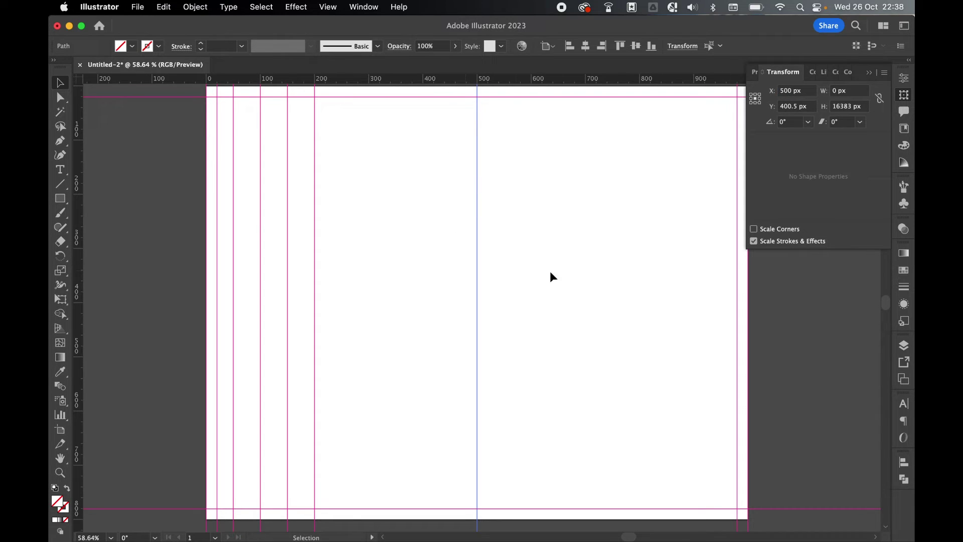
key("cmd+minus")
left_click(502, 248)
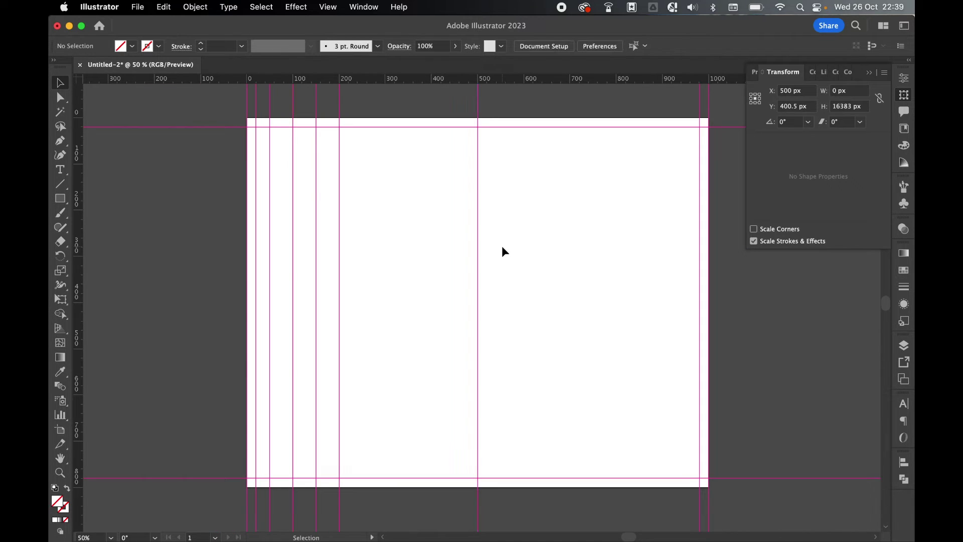
left_click_drag(341, 212, 400, 211)
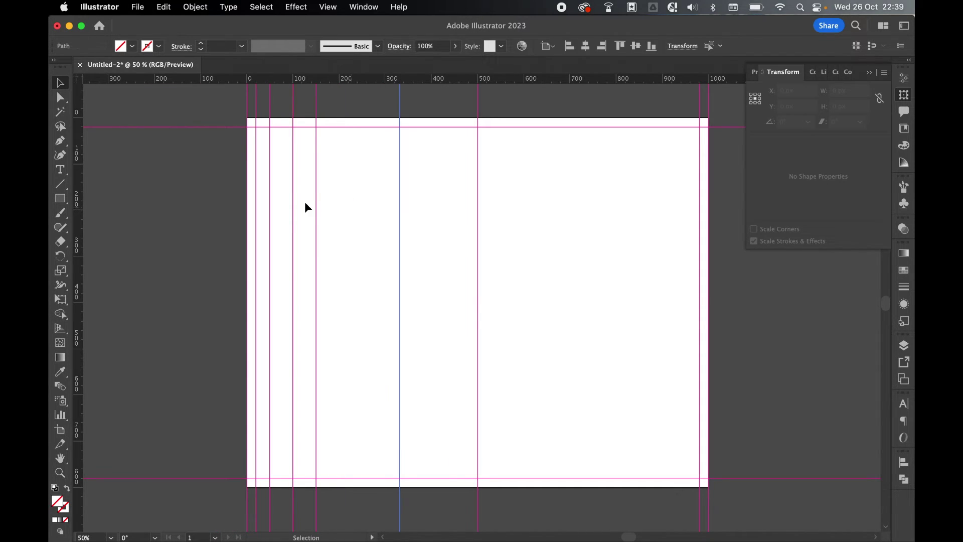
left_click_drag(316, 206, 366, 206)
left_click_drag(293, 208, 331, 208)
left_click(342, 198)
left_click(330, 7)
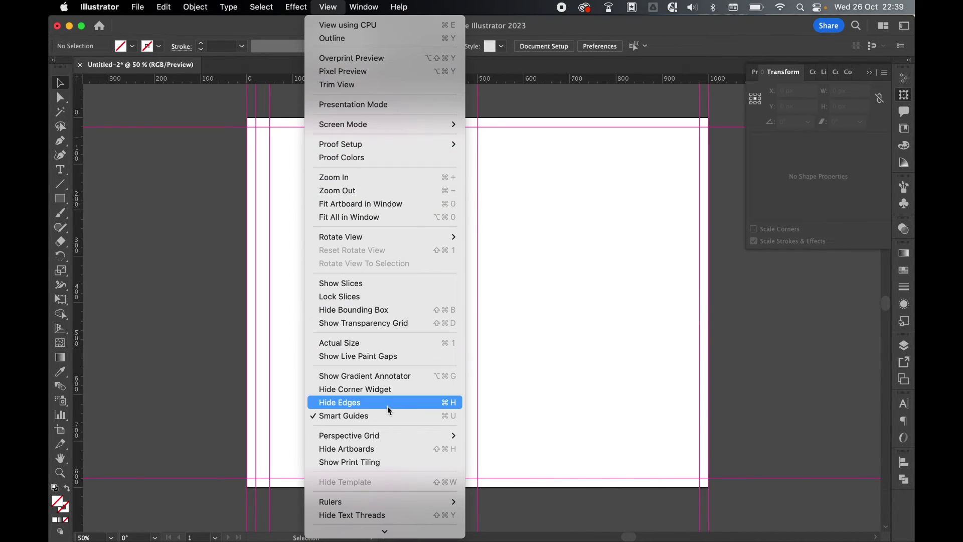
left_click(328, 7)
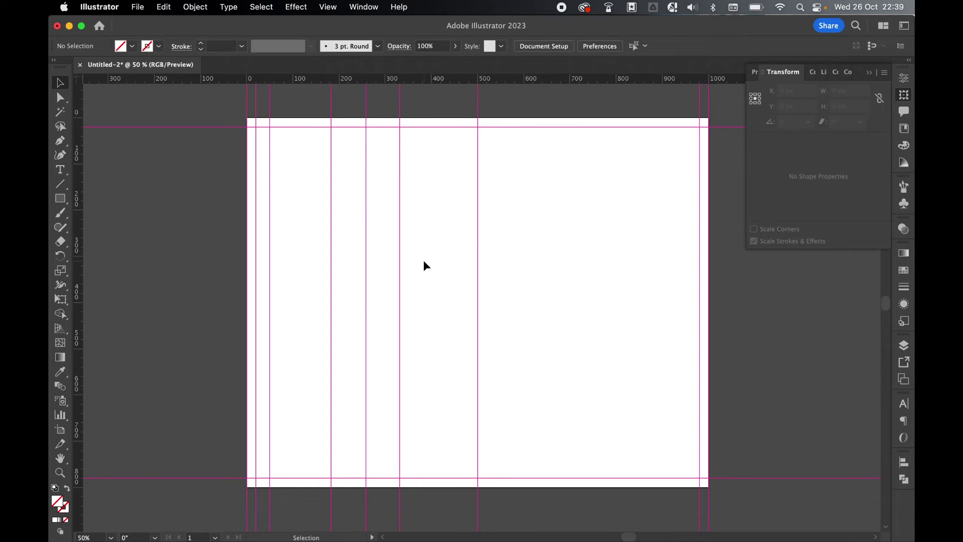
key("super+z")
key("super+z")
key("super+z")
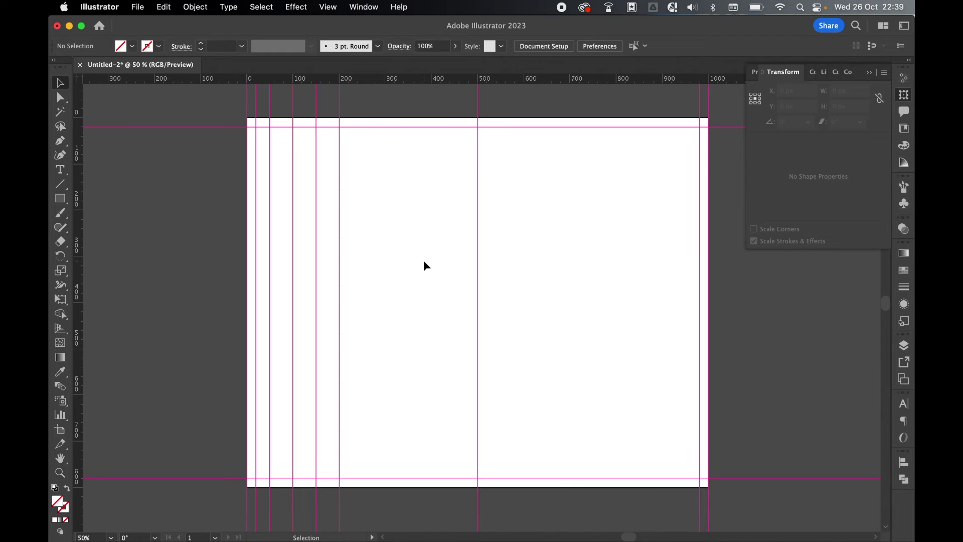
- Lock the margin, 50 px interval and centre guides with View > Guides > Lock Guides
left_click(334, 7)
scroll(372, 435, "down", 5)
mouse_move(371, 426)
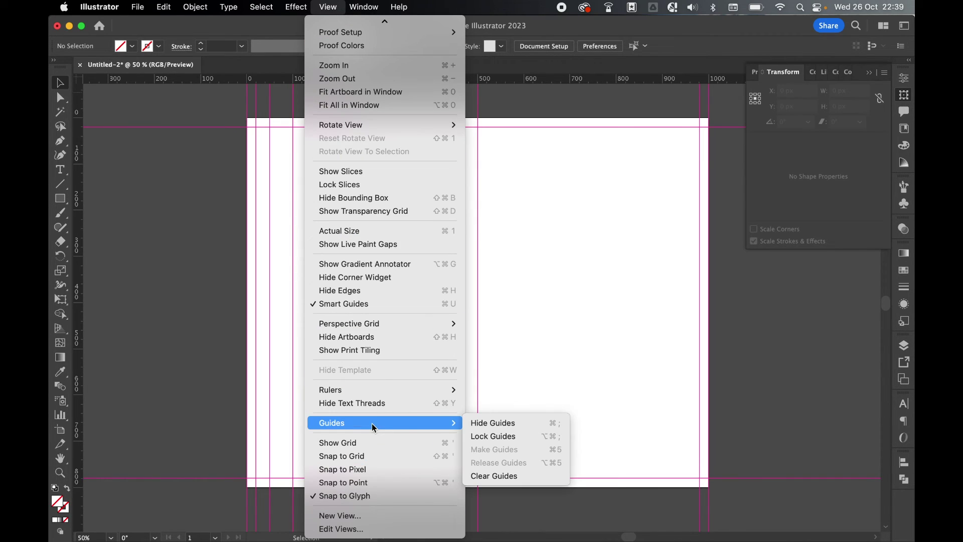
left_click(503, 436)
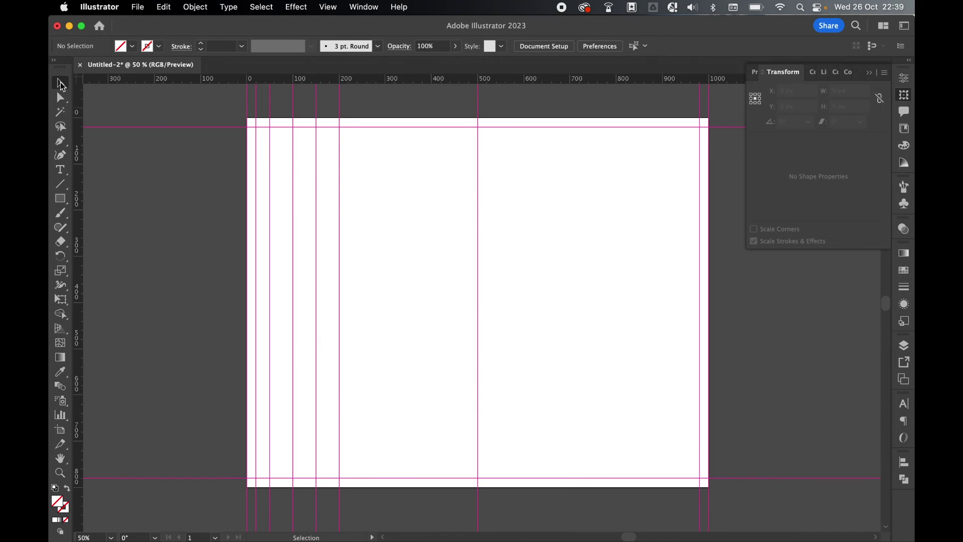